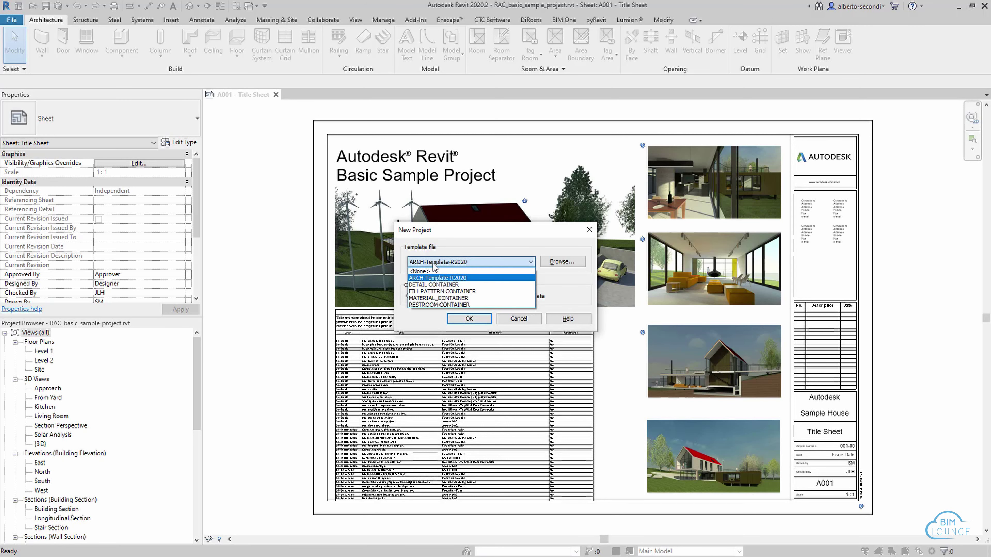
Confirm creating the new project from the FILL PATTERN CONTAINER template
{"action": "left_click", "coordinate": [442, 291]}
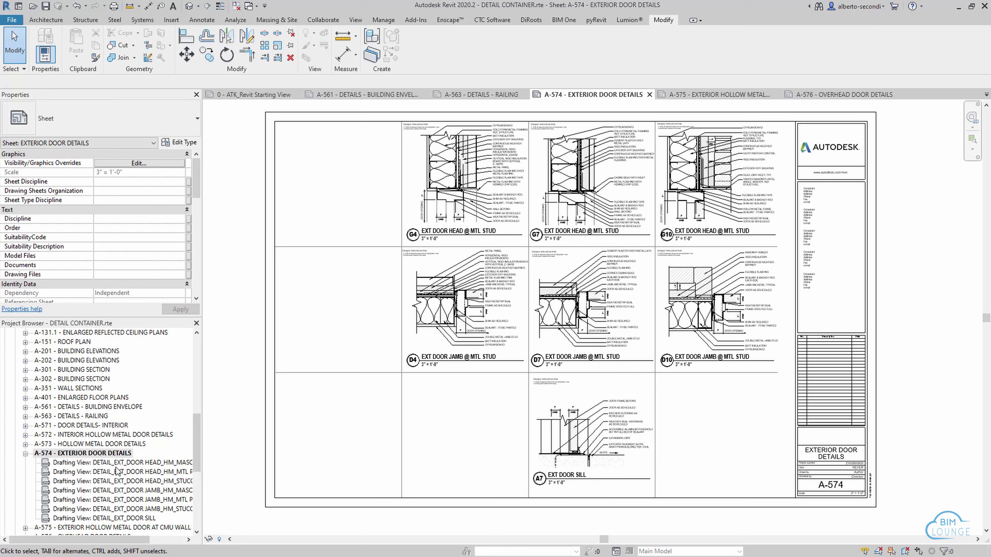
Select the first drafting view on sheet A-574 to inspect its properties
{"action": "left_click", "coordinate": [103, 464]}
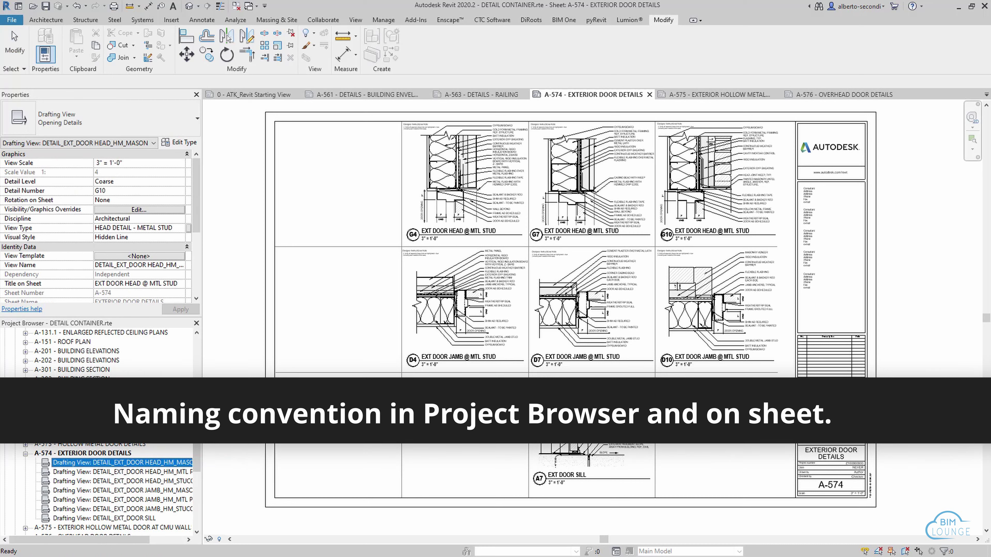
{"action": "left_click", "coordinate": [555, 481]}
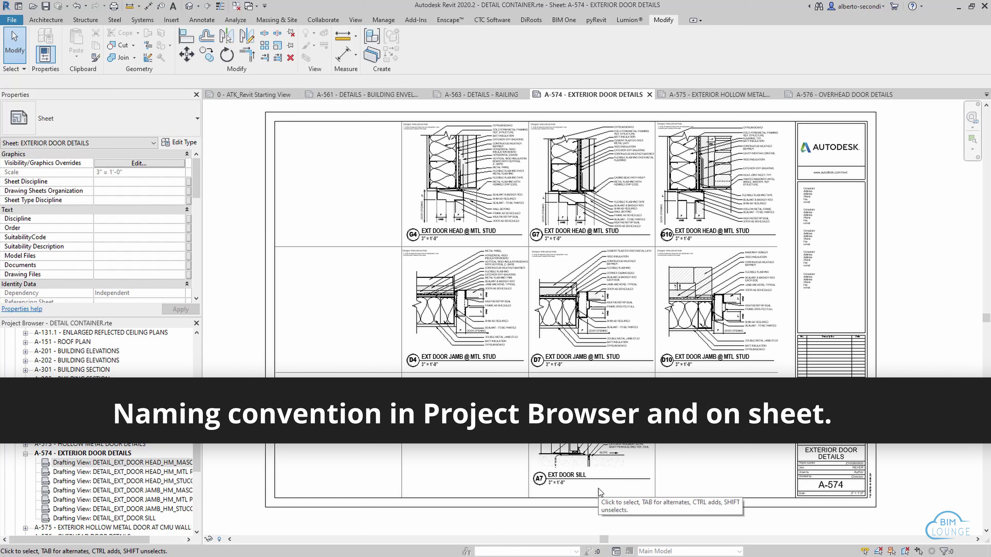
{"action": "left_click", "coordinate": [83, 453]}
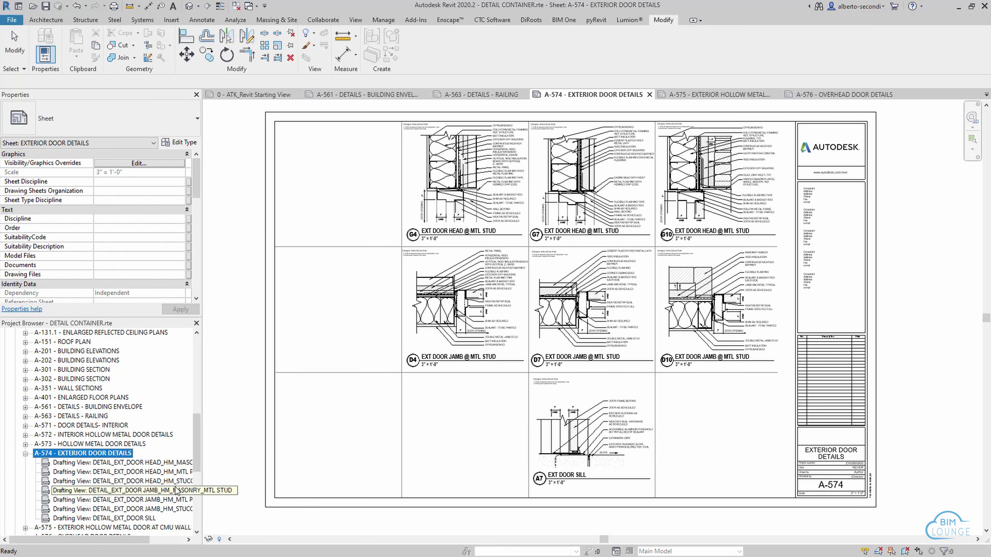
{"action": "scroll", "coordinate": [148, 464], "scroll_direction": "down", "scroll_amount": 2}
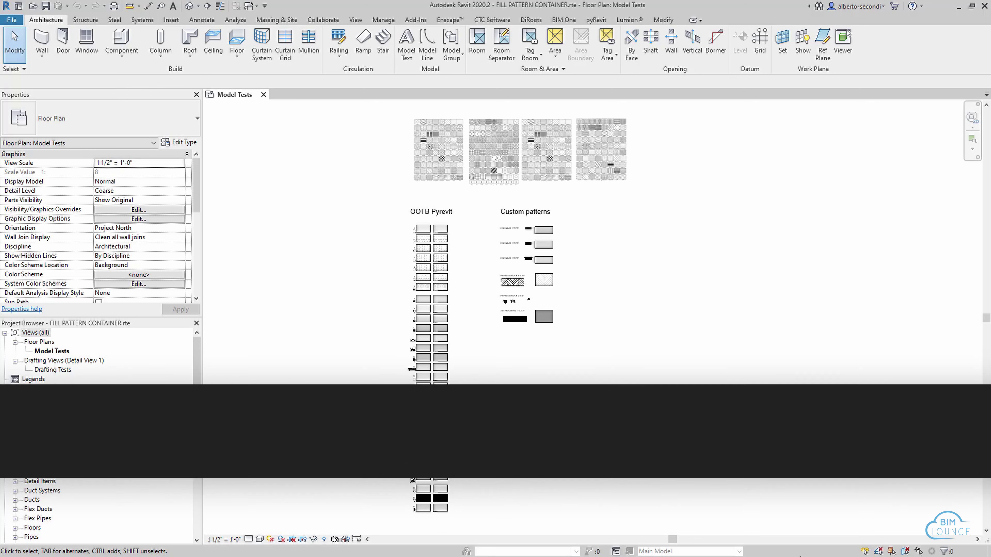
Zoom into the Model Tests plan and bring up the pyRevit add-in tools
{"action": "scroll", "coordinate": [509, 272], "scroll_direction": "up", "scroll_amount": 5}
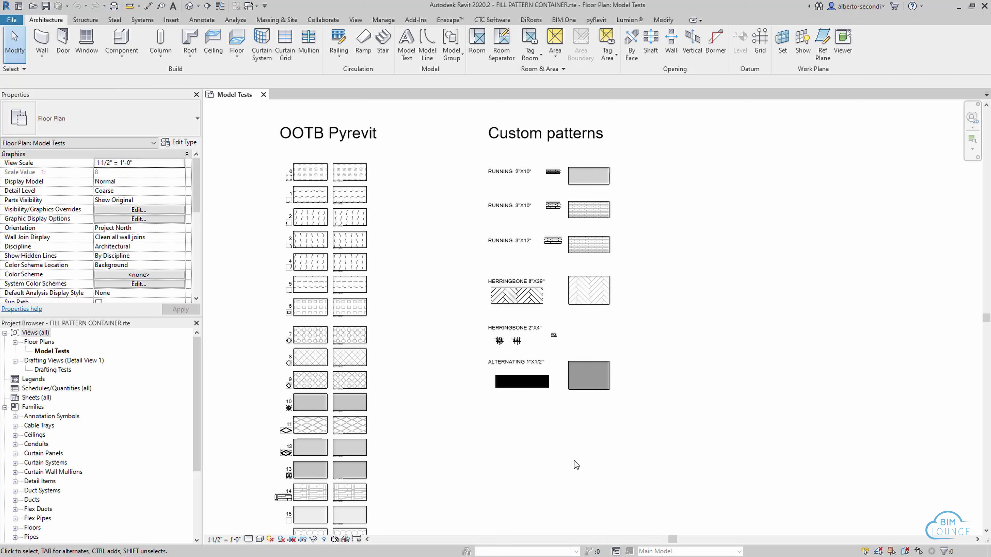
{"action": "left_click", "coordinate": [596, 19]}
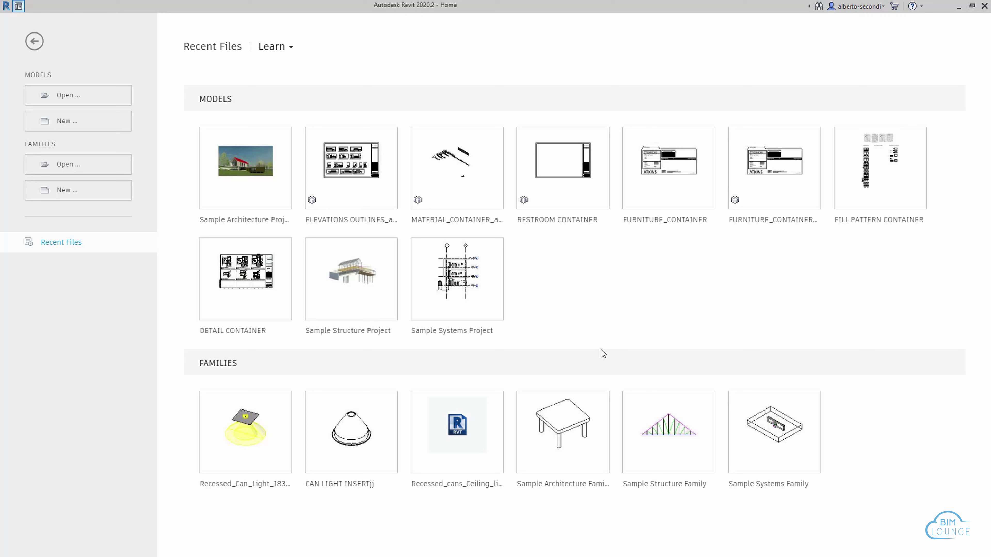
Open Sample Architecture Project, then create Project1 from the FILL PATTERN CONTAINER template
{"action": "left_click", "coordinate": [254, 193]}
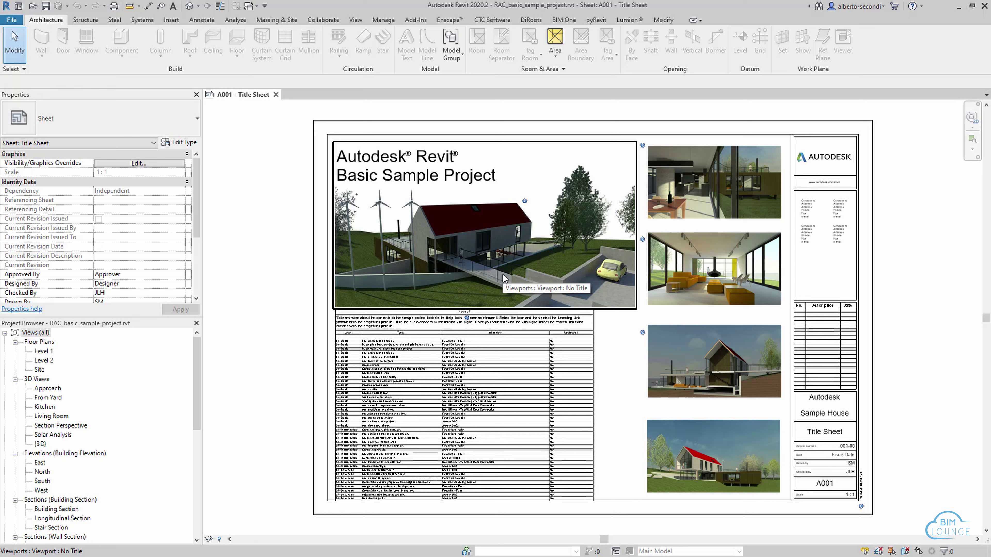
{"action": "key", "text": "ctrl+n"}
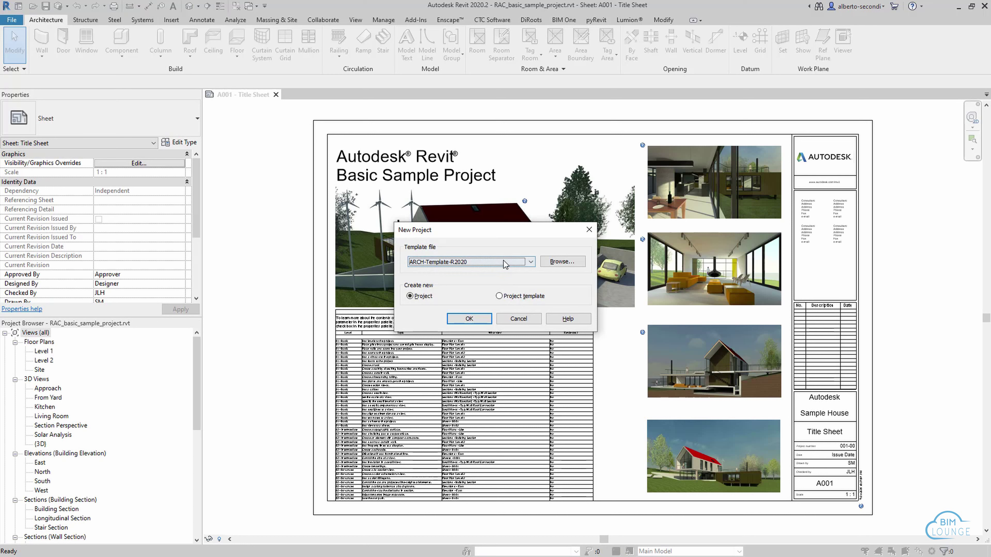
{"action": "left_click", "coordinate": [454, 264]}
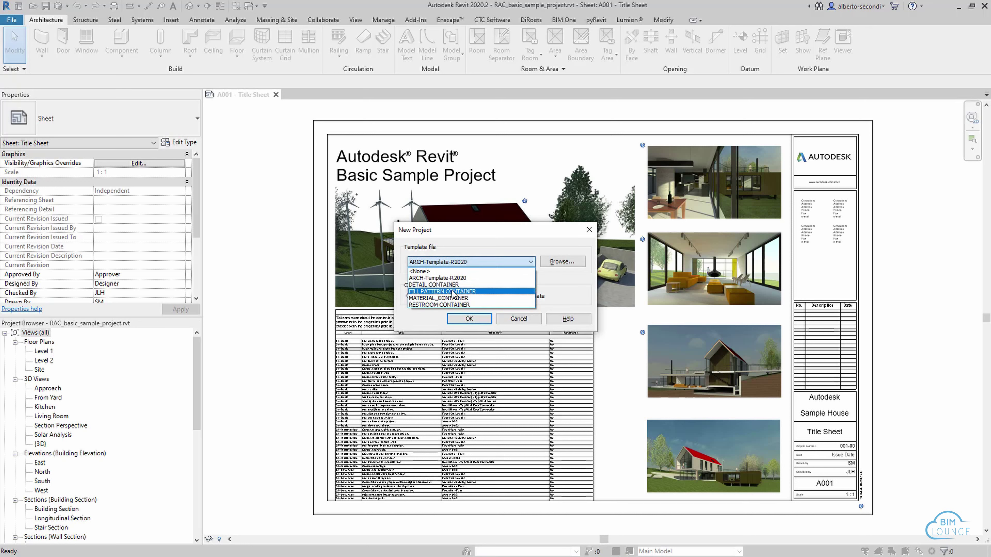
{"action": "left_click", "coordinate": [447, 250]}
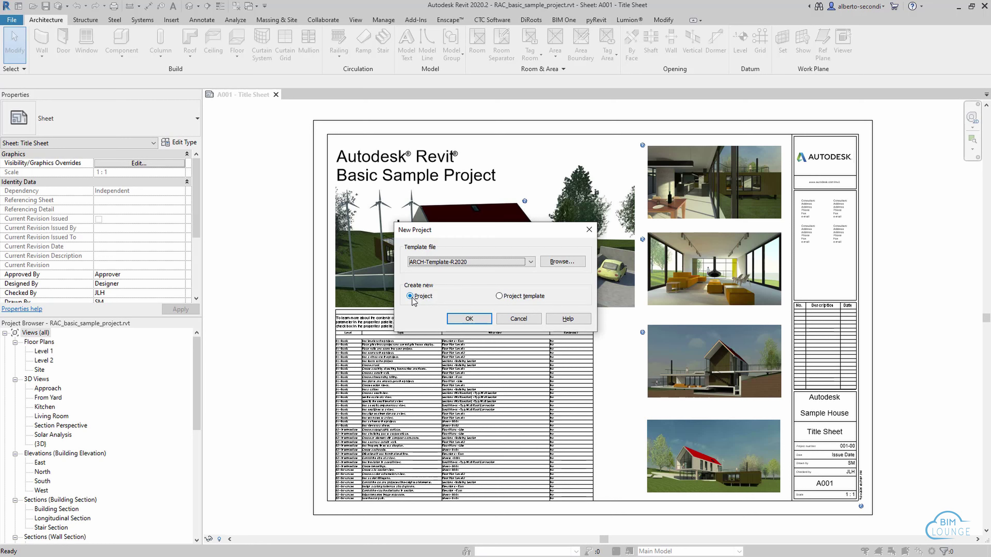
{"action": "left_click", "coordinate": [432, 264]}
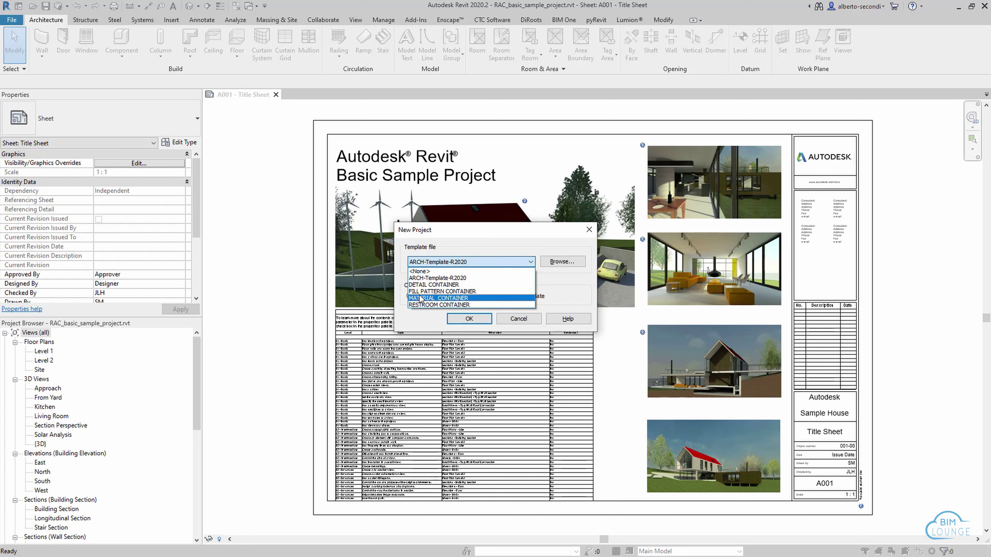
{"action": "left_click", "coordinate": [437, 292]}
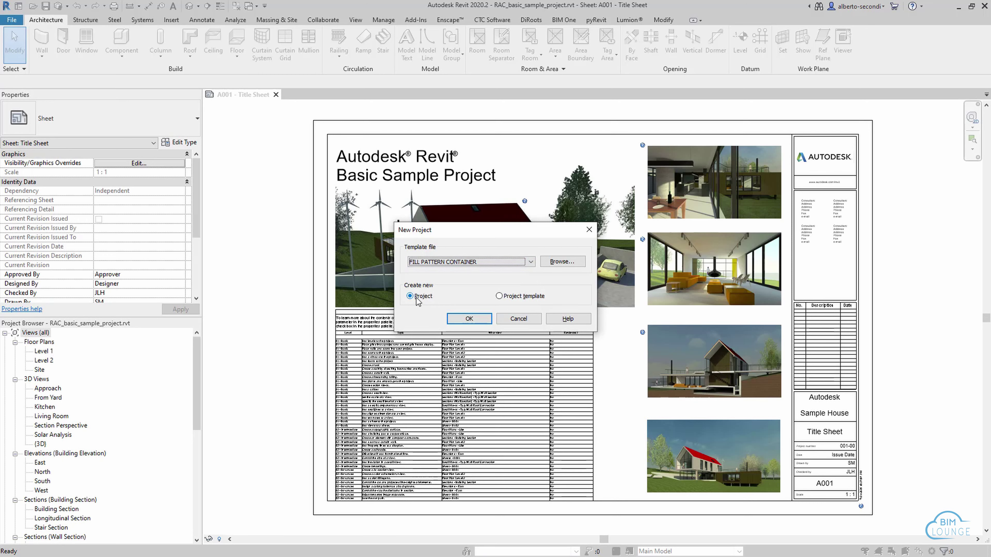
{"action": "left_click", "coordinate": [469, 318]}
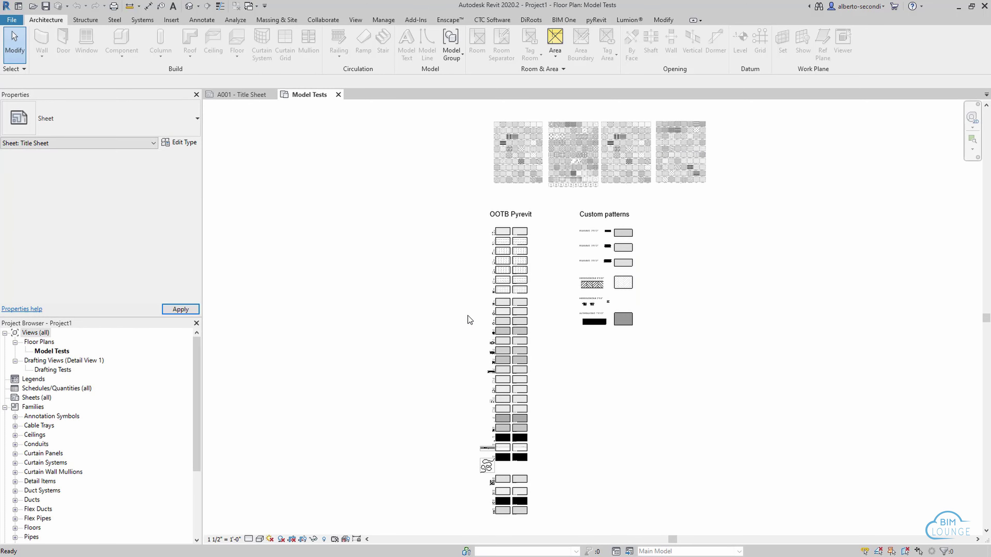
Paste the Running 2"x10" filled region into the sample's Level 1 plan beside the Room Legend
{"action": "scroll", "coordinate": [633, 255], "scroll_direction": "up", "scroll_amount": 4}
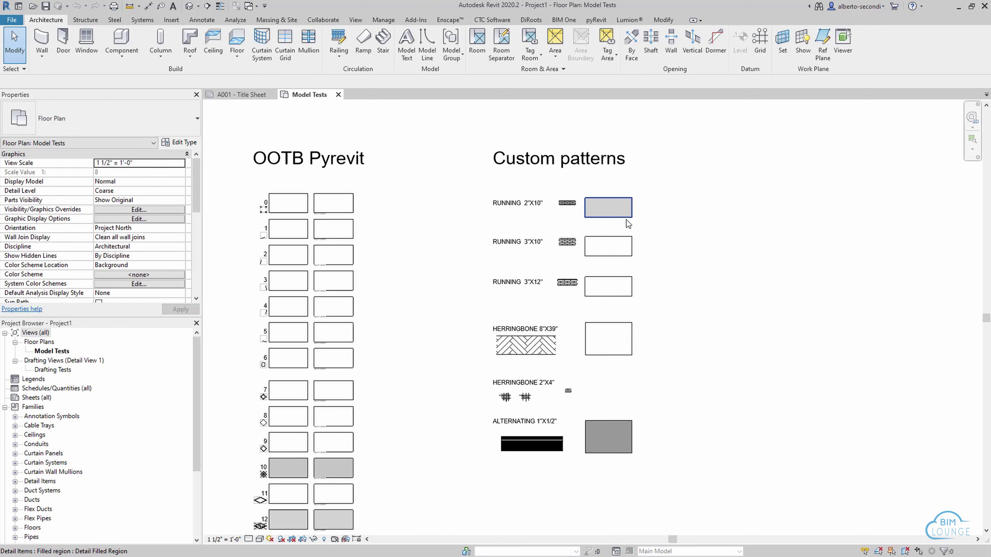
{"action": "left_click", "coordinate": [617, 221]}
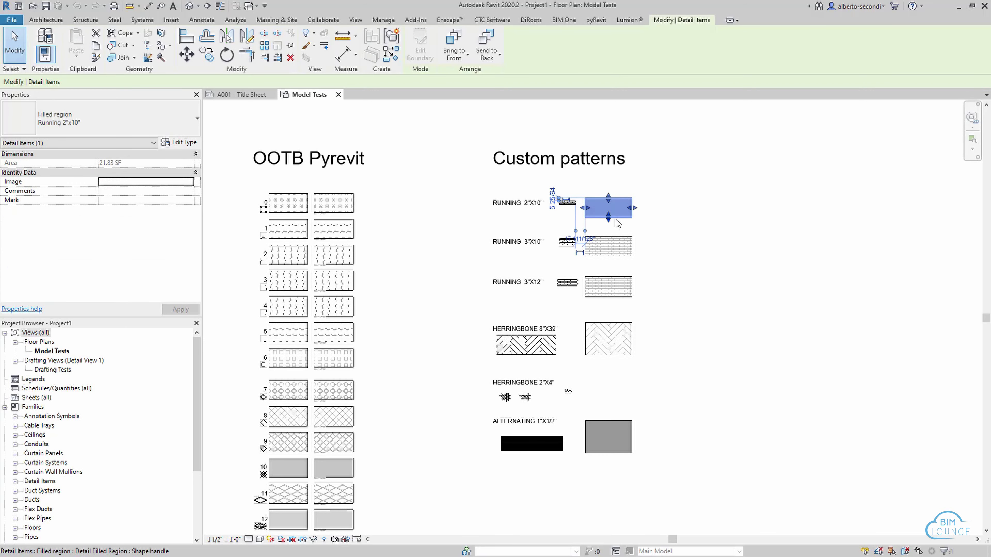
{"action": "left_click", "coordinate": [266, 94]}
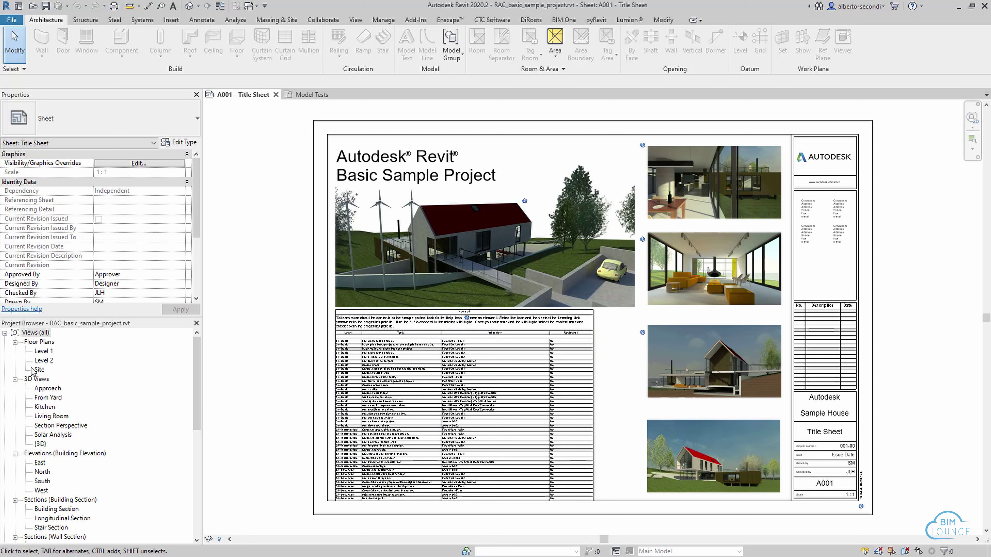
{"action": "double_click", "coordinate": [44, 351]}
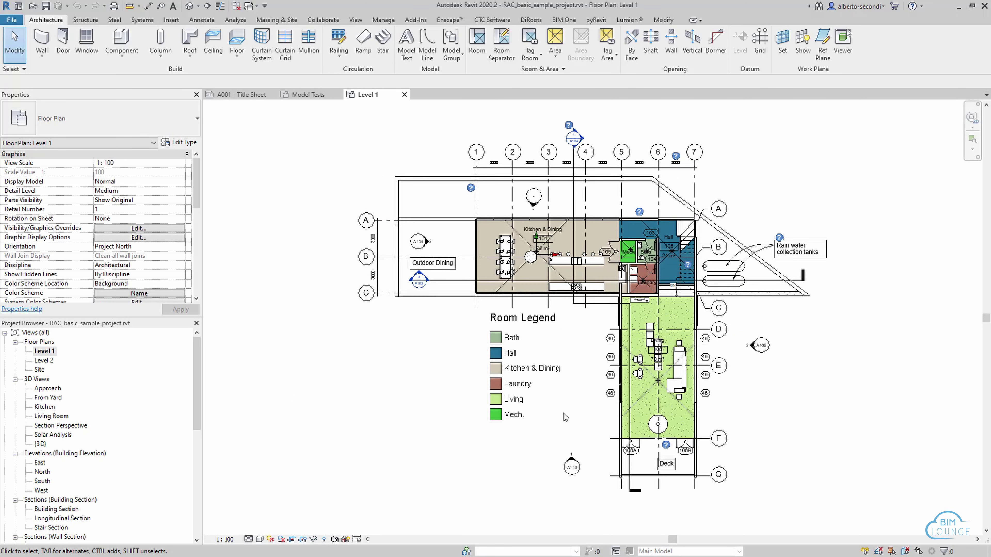
{"action": "key", "text": "ctrl+v"}
{"action": "left_click", "coordinate": [569, 374]}
{"action": "scroll", "coordinate": [572, 377], "scroll_direction": "up", "scroll_amount": 5}
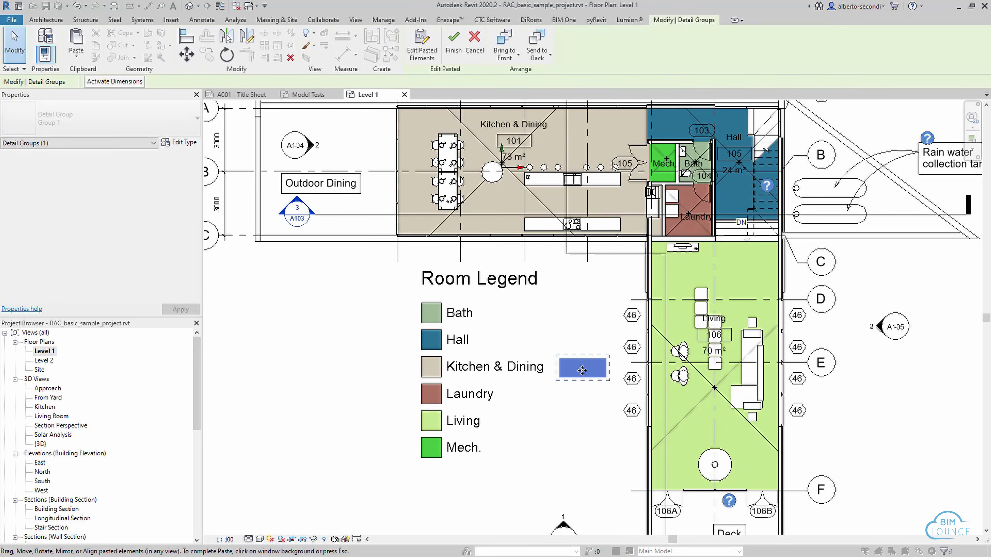
{"action": "key", "text": "Escape"}
{"action": "left_click", "coordinate": [576, 371]}
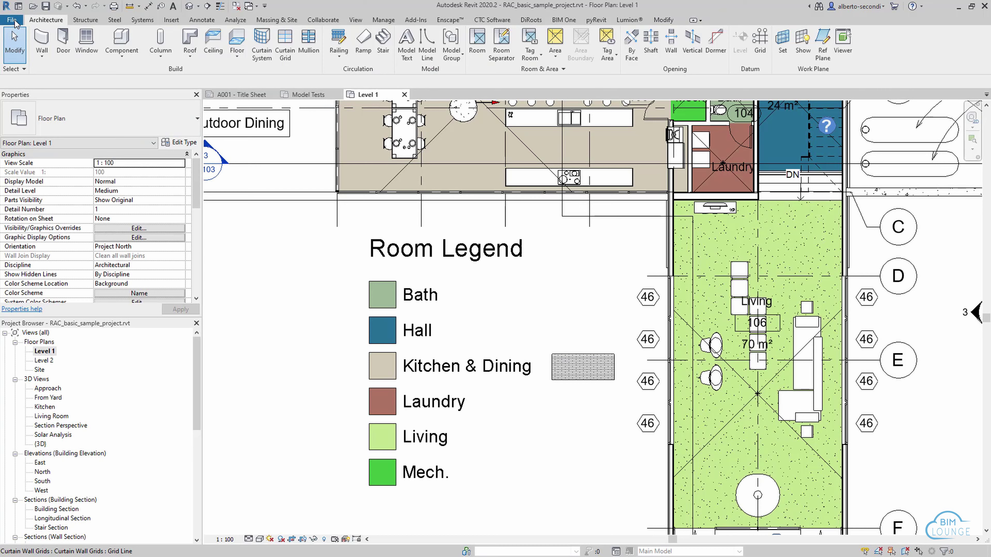
{"action": "left_click", "coordinate": [12, 20]}
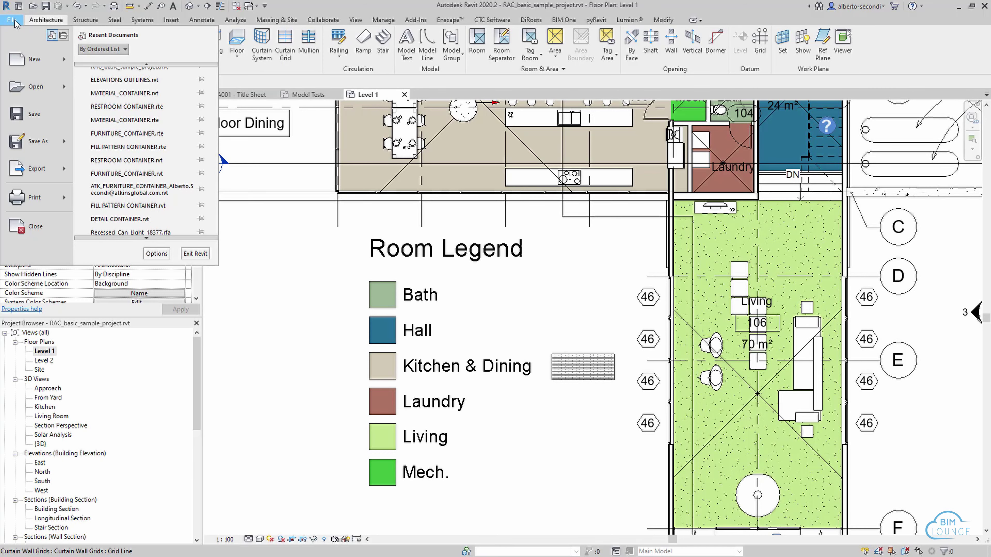
{"action": "scroll", "coordinate": [123, 194], "scroll_direction": "down", "scroll_amount": 1}
{"action": "left_click", "coordinate": [160, 253]}
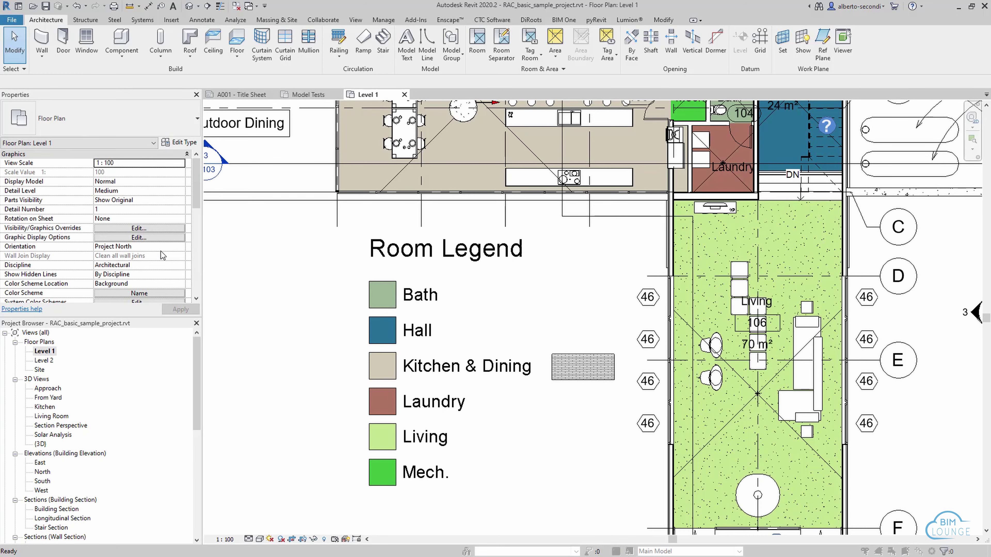
{"action": "left_click", "coordinate": [402, 179]}
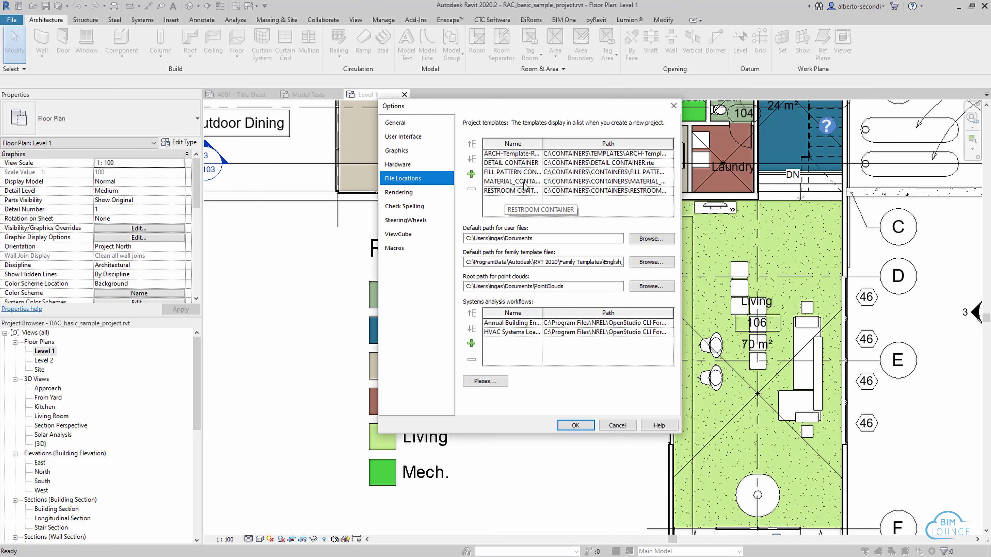
{"action": "left_click_drag", "start_coordinate": [541, 143], "coordinate": [605, 144]}
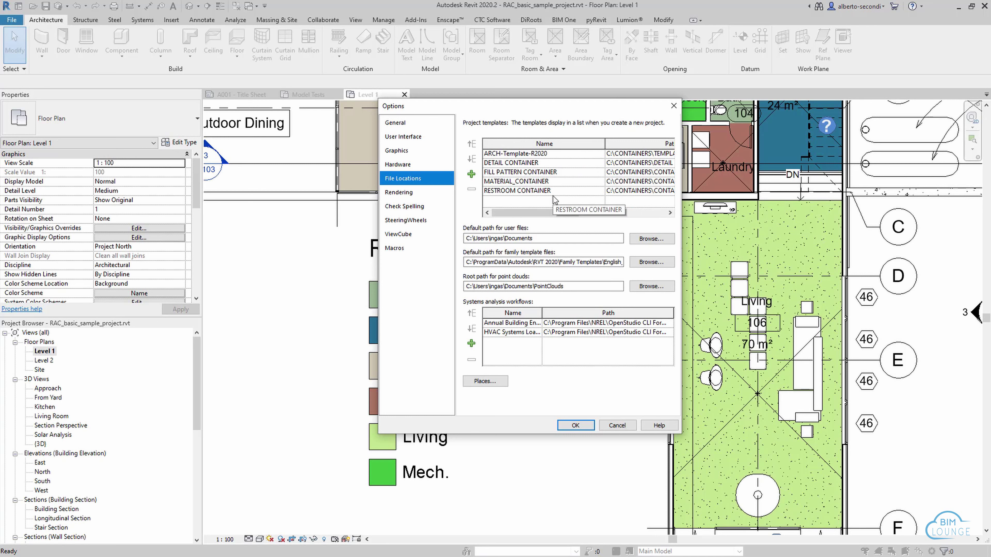
{"action": "left_click", "coordinate": [504, 154]}
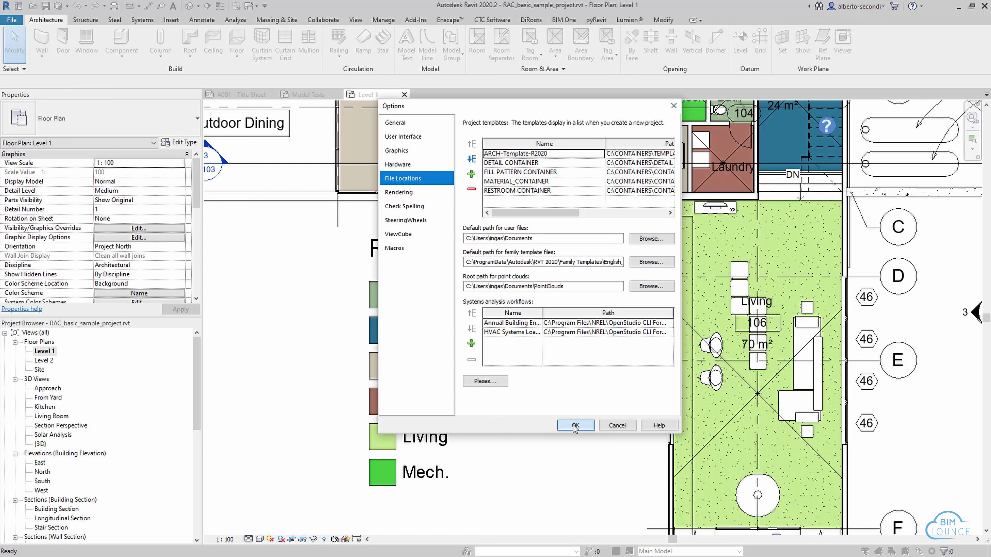
{"action": "left_click", "coordinate": [565, 427]}
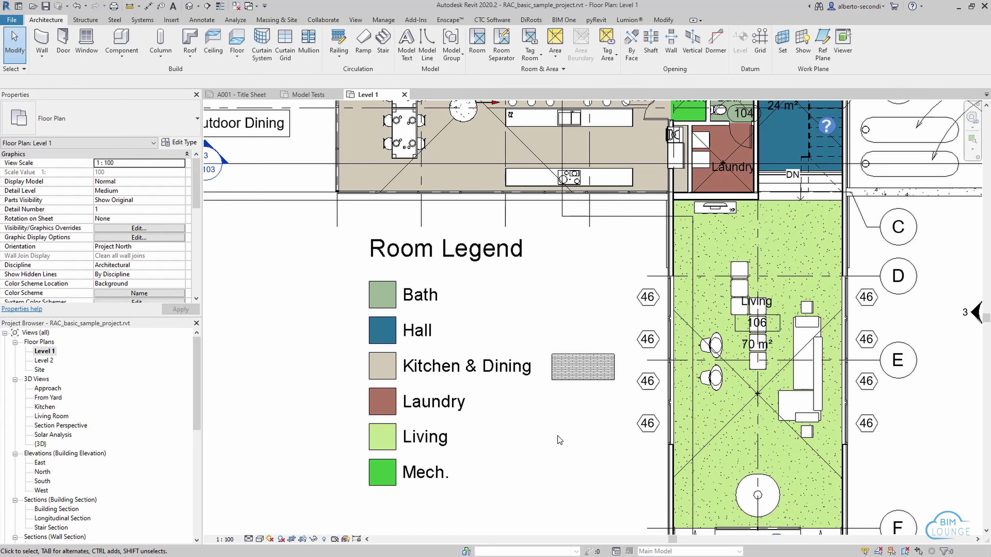
Start a new project with Ctrl+N and list templates, including ARCH-Template-R2020
{"action": "key", "text": "ctrl+n"}
{"action": "left_click", "coordinate": [477, 263]}
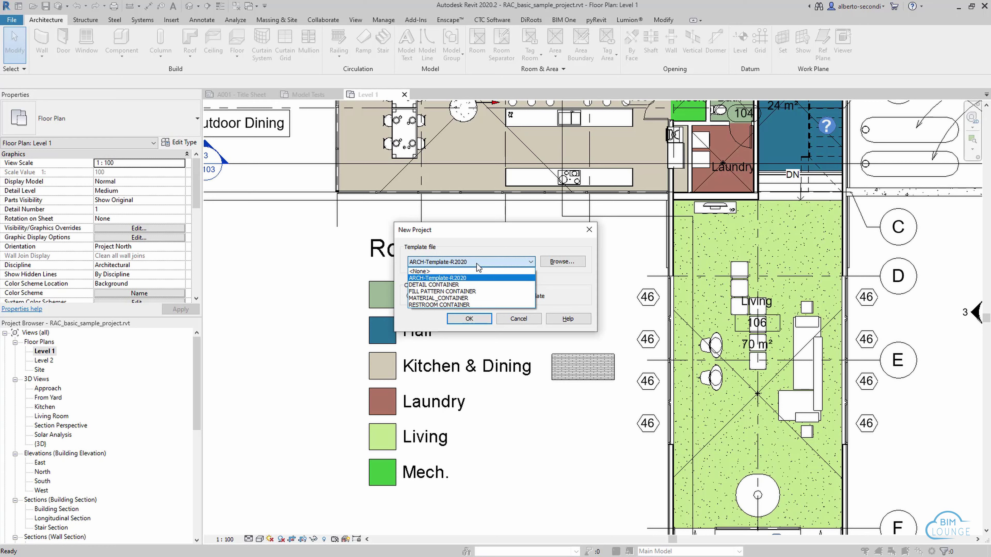